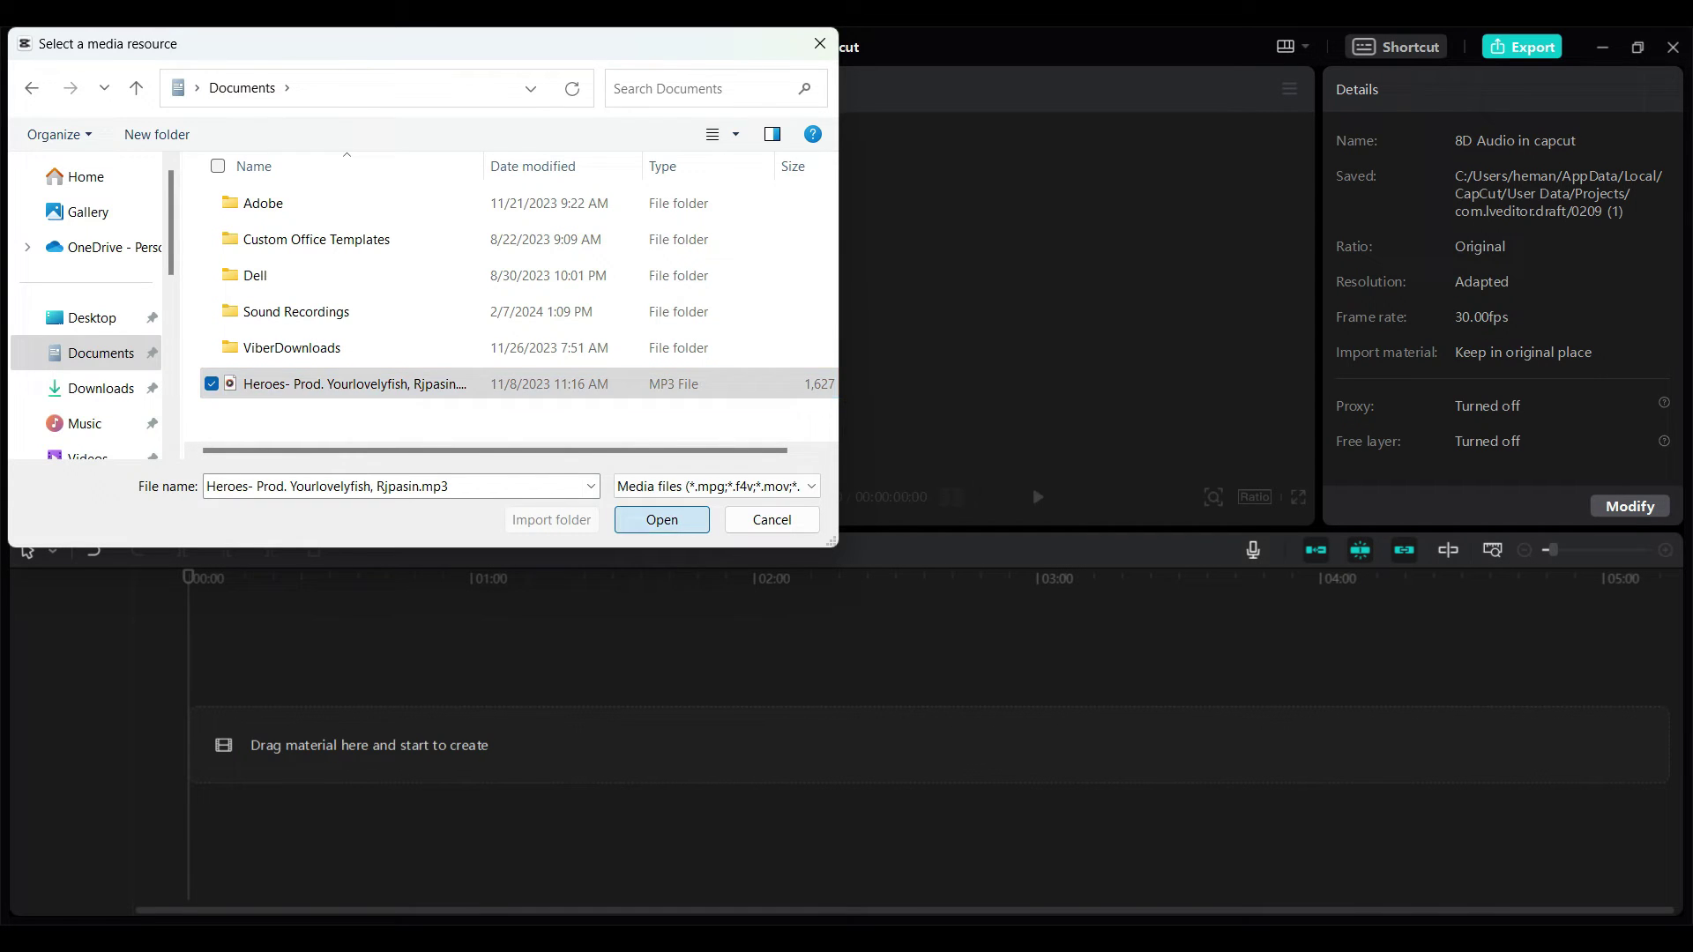
# Import the Heroes MP3 and place it on the audio track at 00:00.
pyautogui.press('Return')
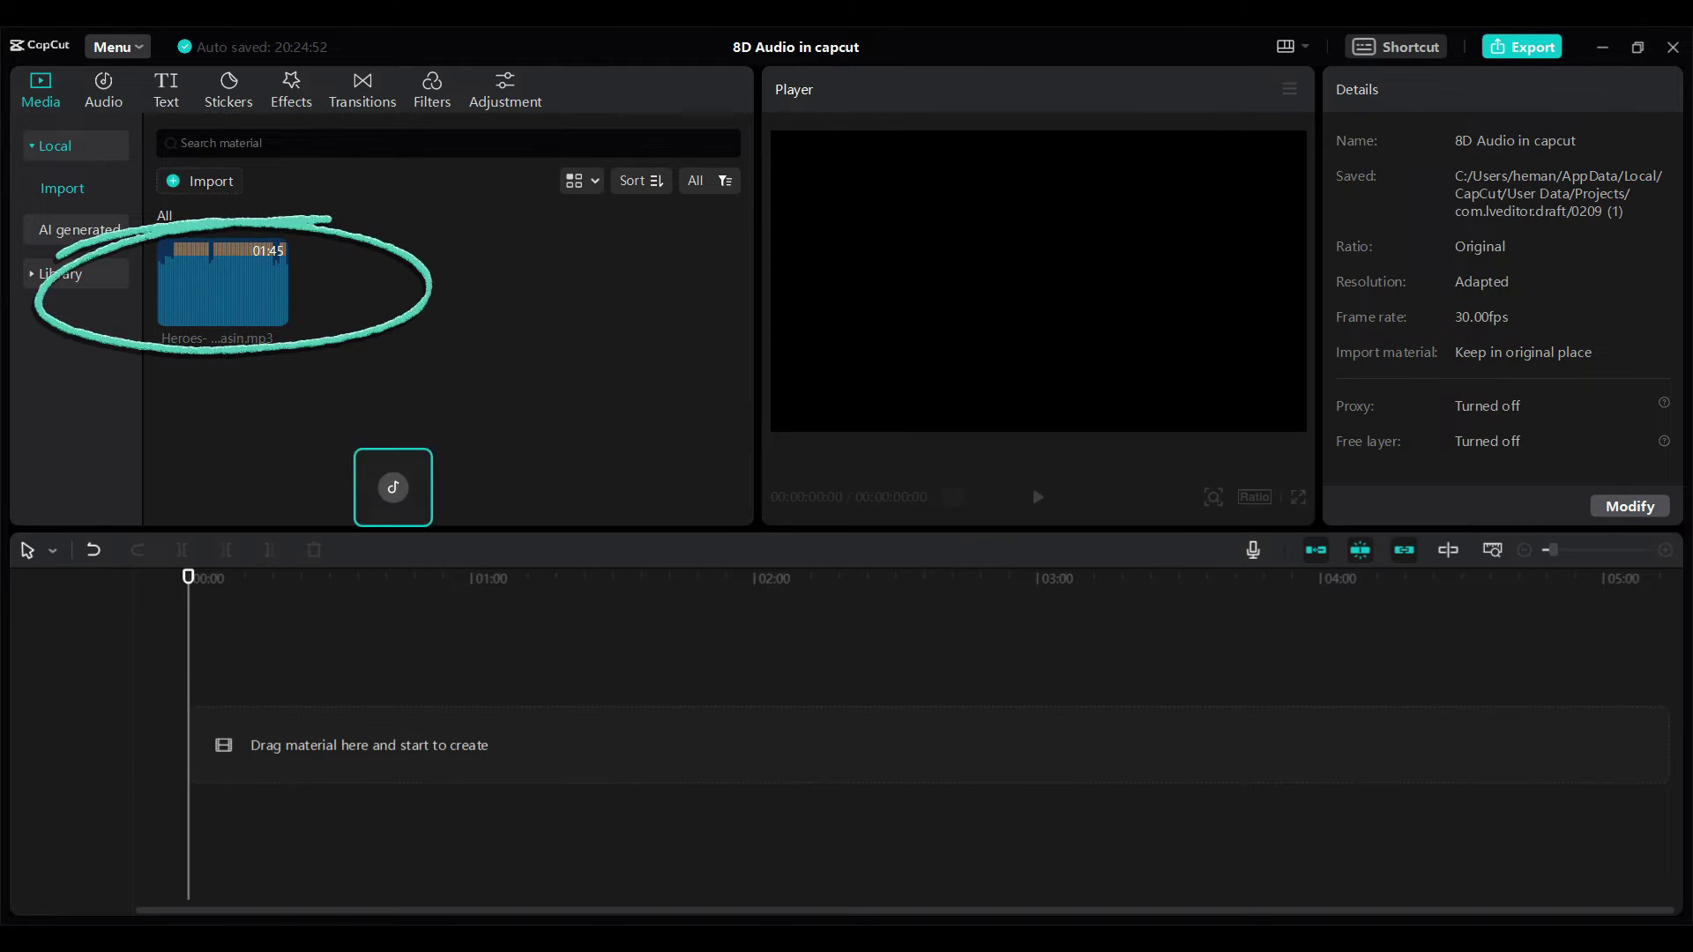
pyautogui.moveTo(222, 282); pyautogui.dragTo(397, 738)
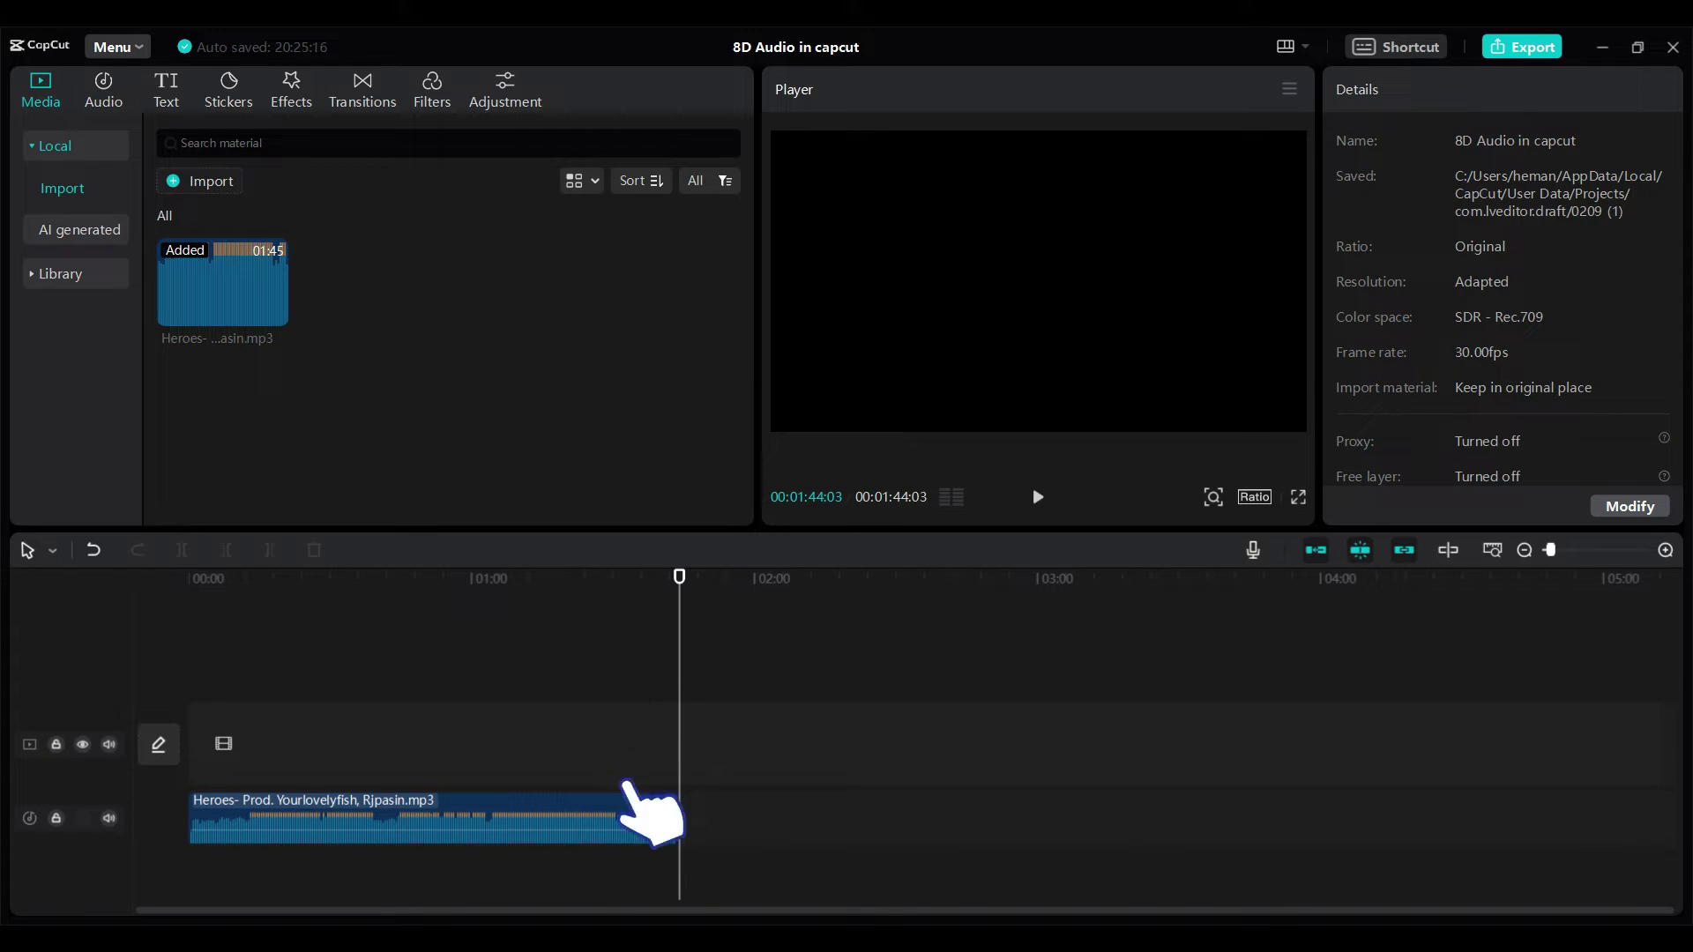
pyautogui.click(616, 841)
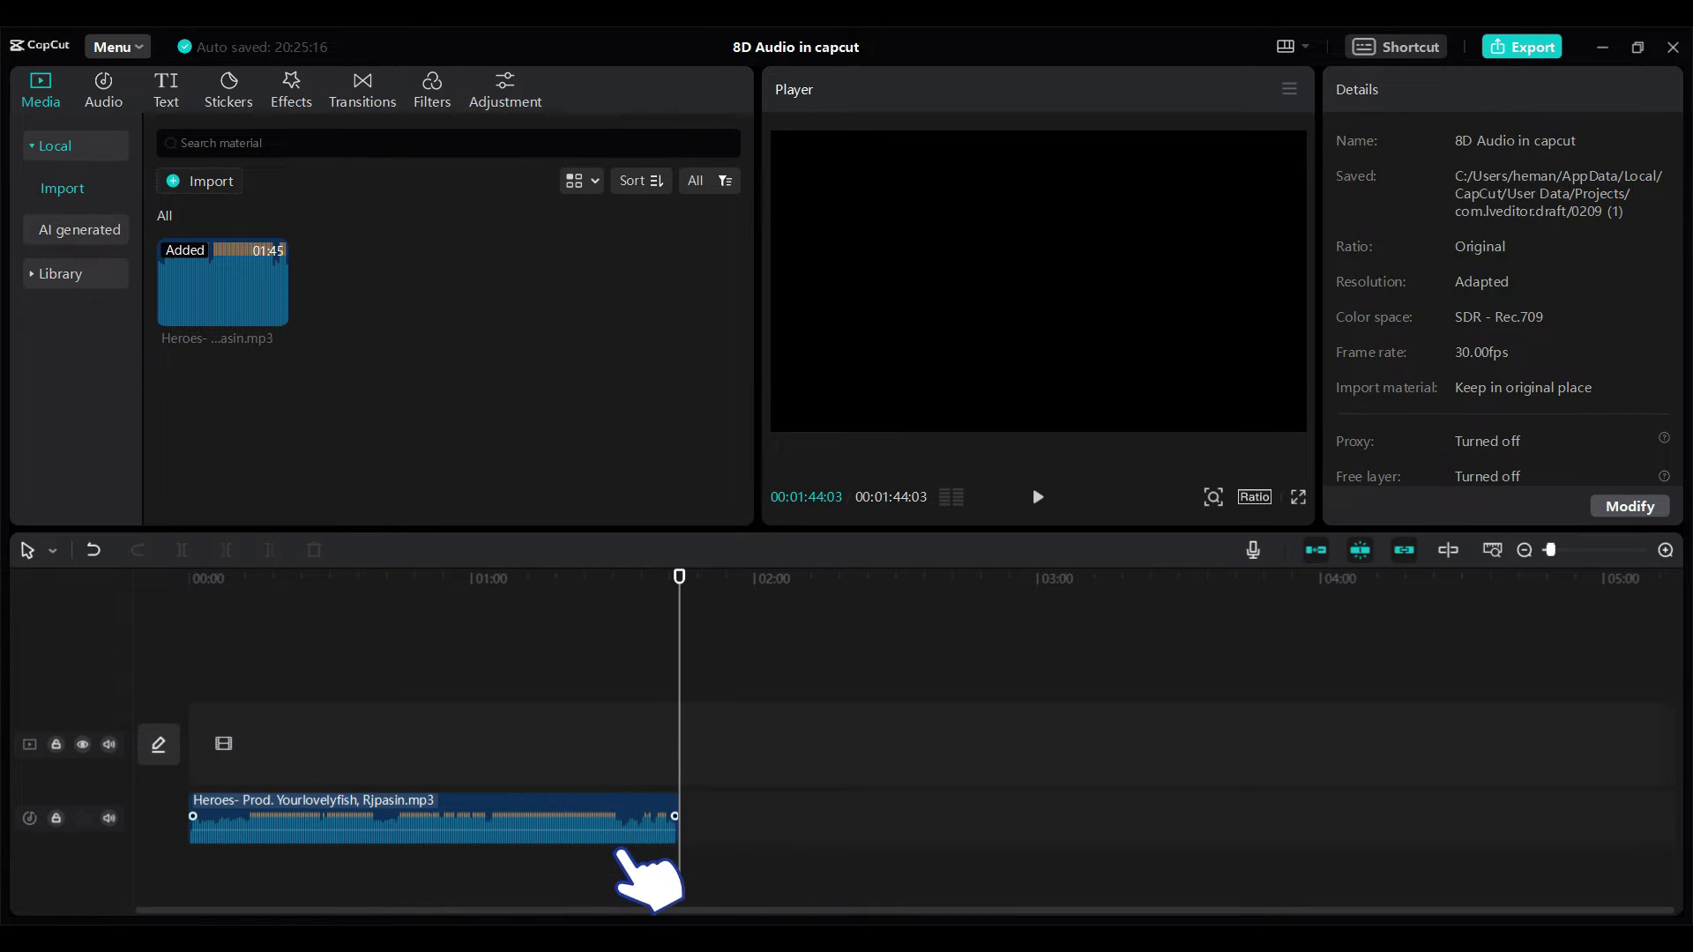
# Select the Heroes clip and set its Basic volume to -9.6 dB.
pyautogui.click(616, 841)
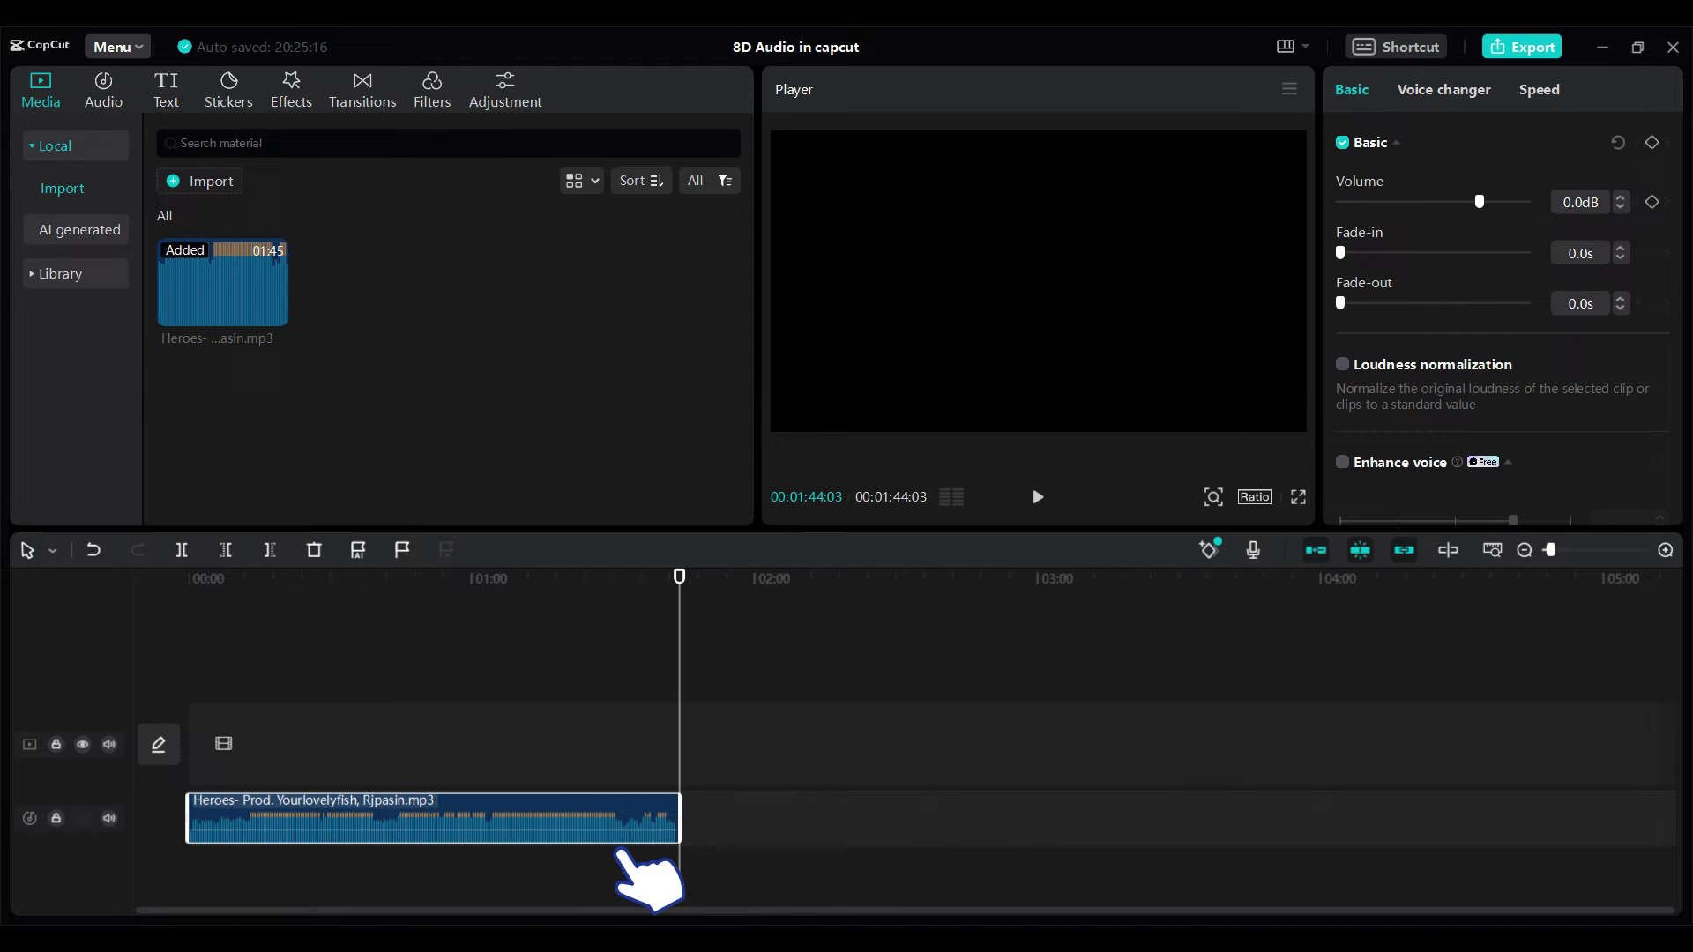
pyautogui.moveTo(1479, 202); pyautogui.dragTo(1458, 201)
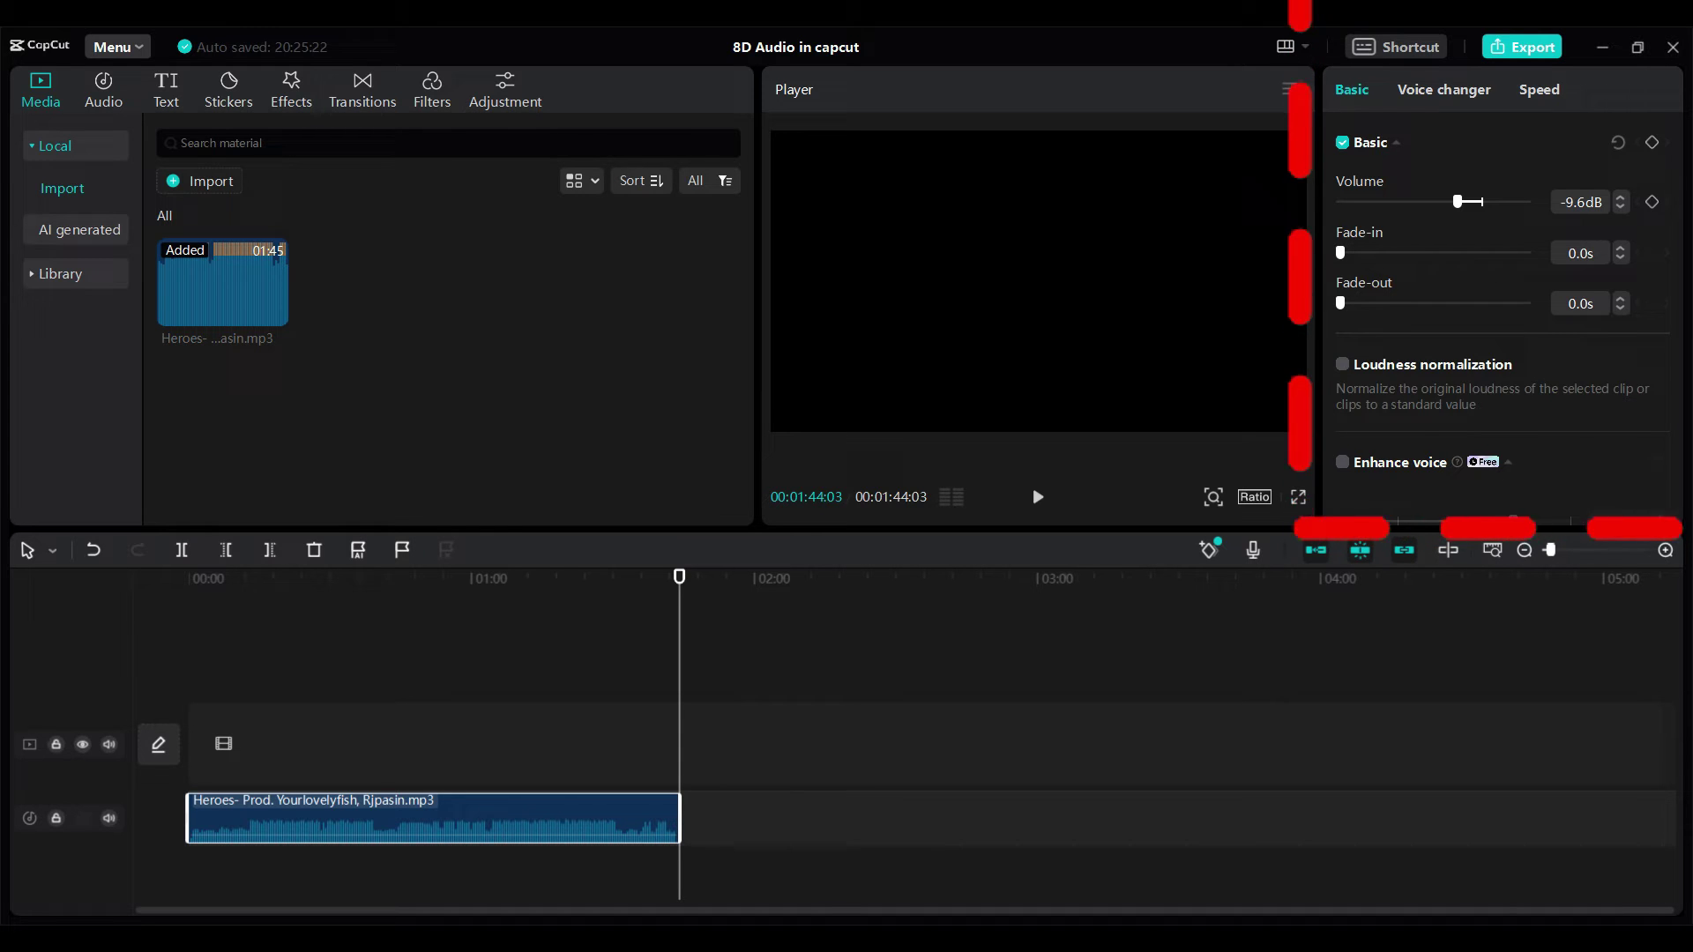
pyautogui.scroll(-3, 1501, 305)
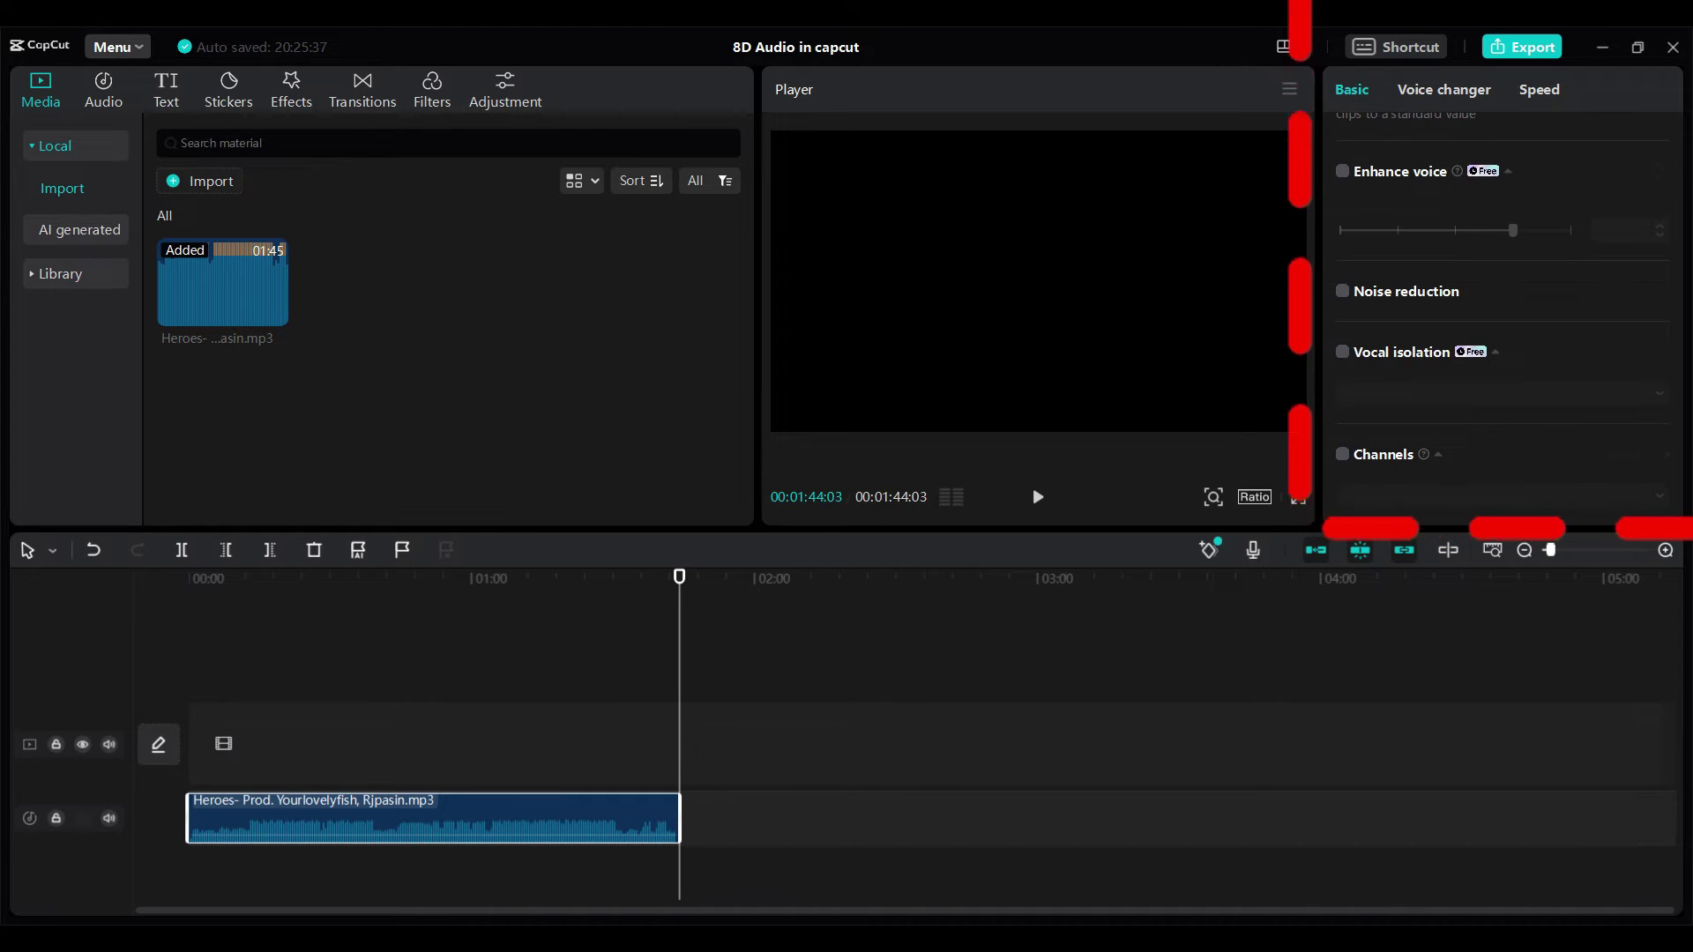
pyautogui.scroll(1, 1501, 304)
pyautogui.scroll(2, 1501, 304)
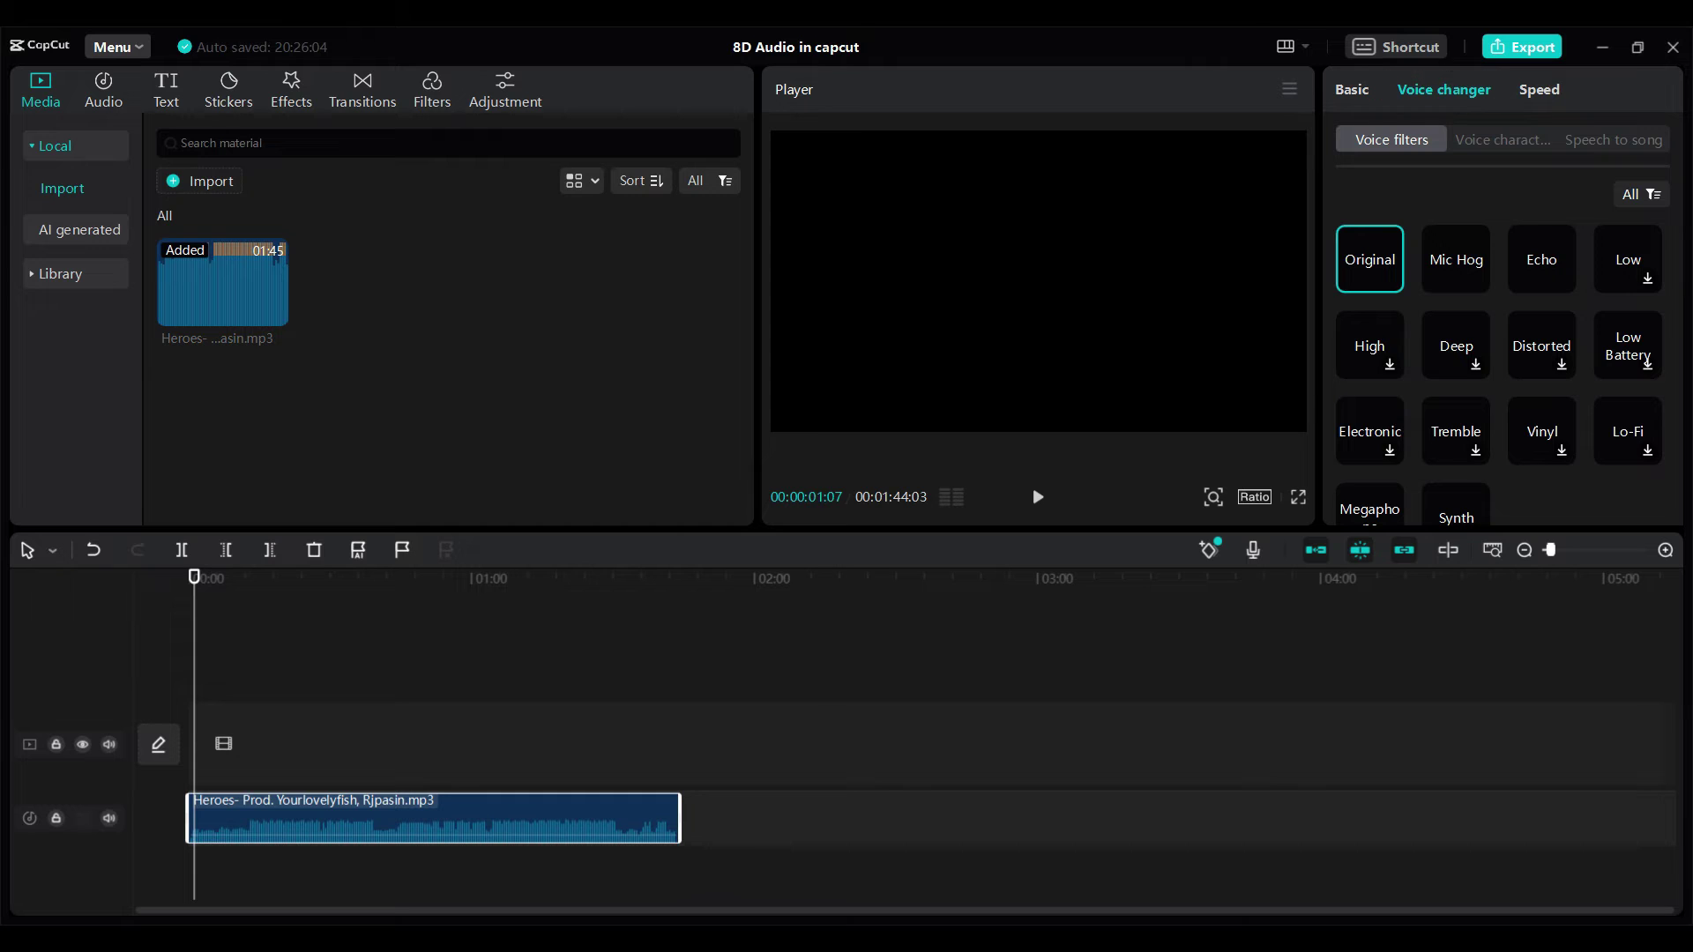
# Browse Voice characters and Speech to song, return to Voice filters, and split the clip with Ctrl+B.
pyautogui.click(1502, 138)
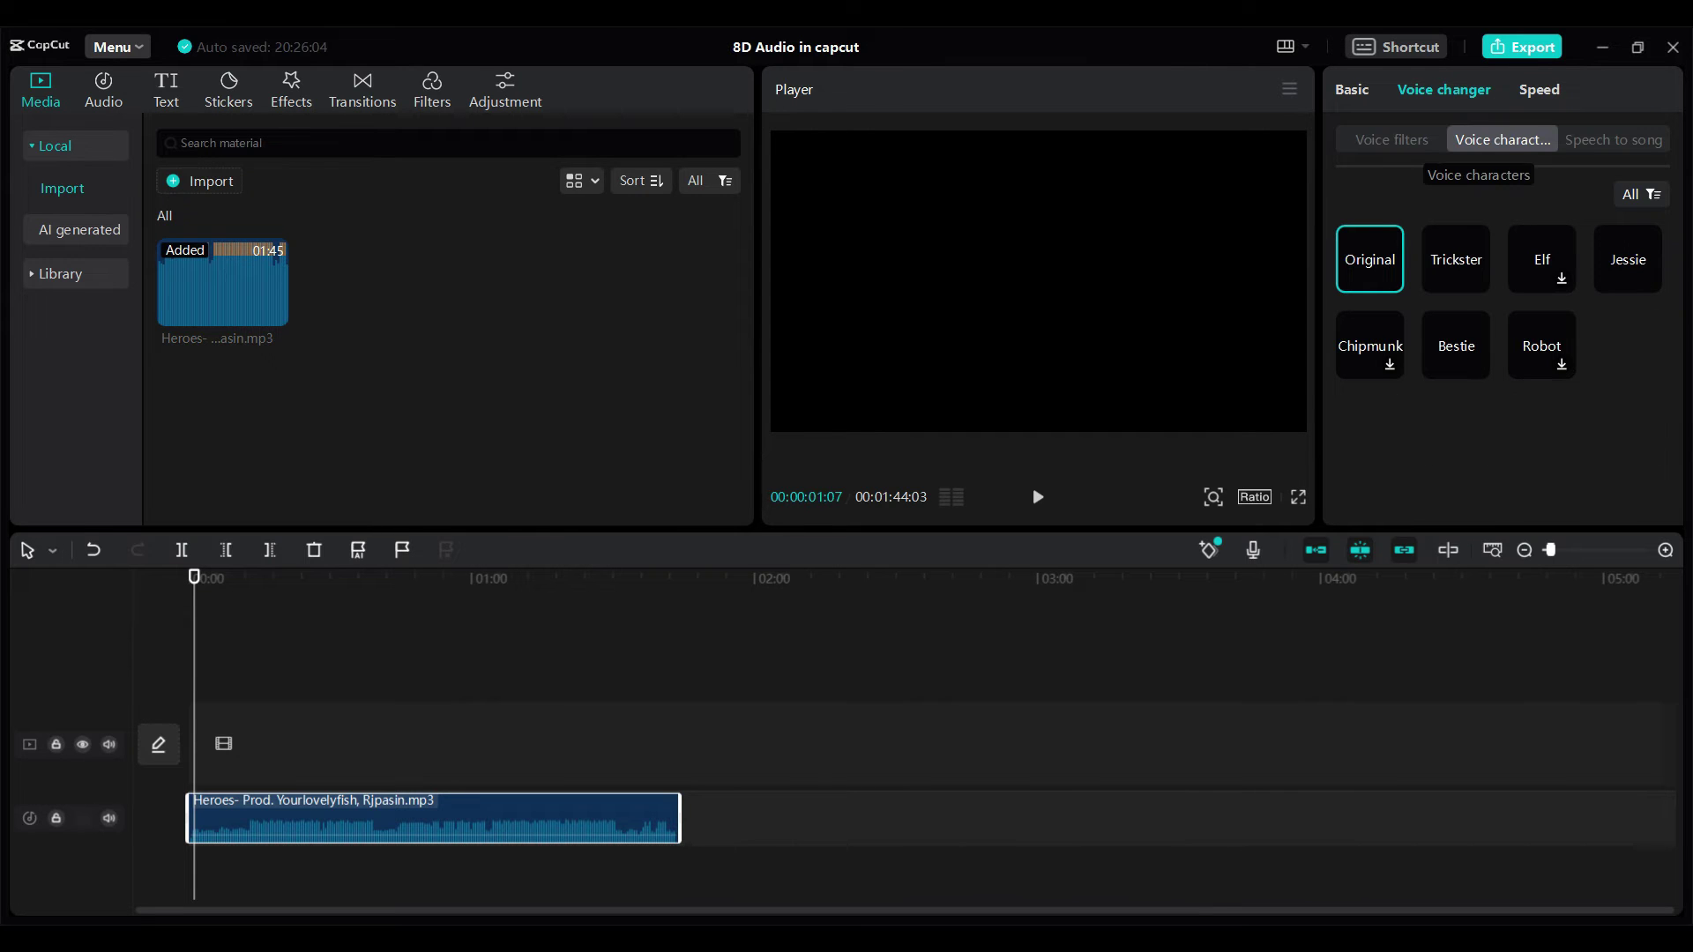
pyautogui.click(1614, 140)
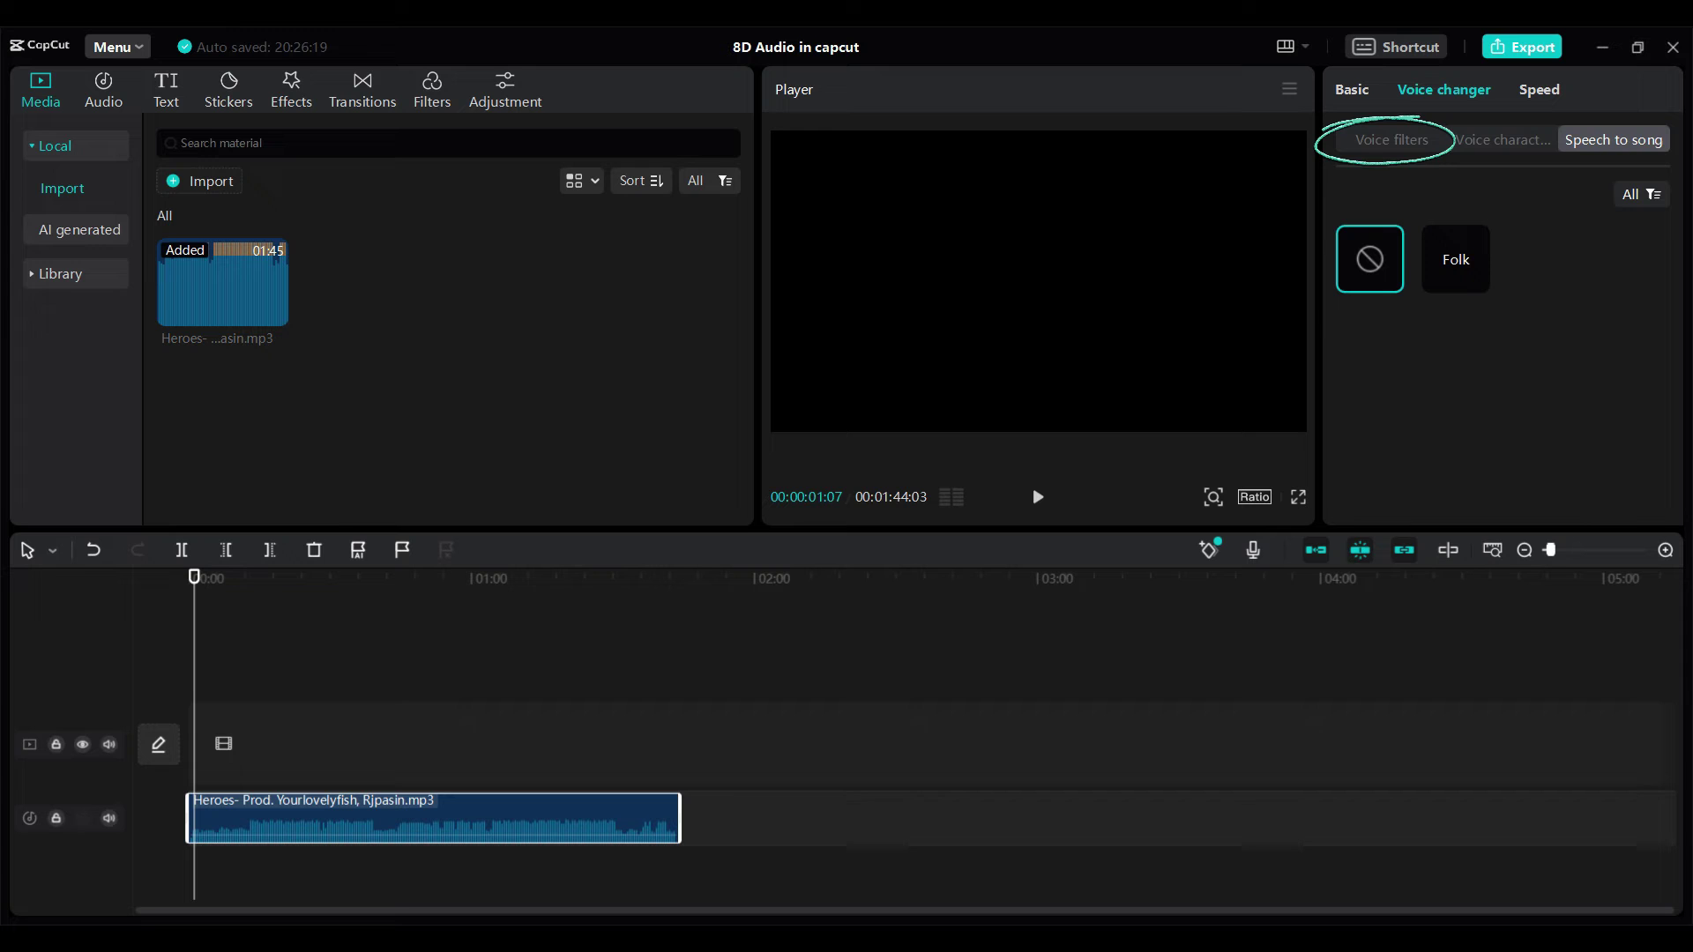
pyautogui.click(1392, 138)
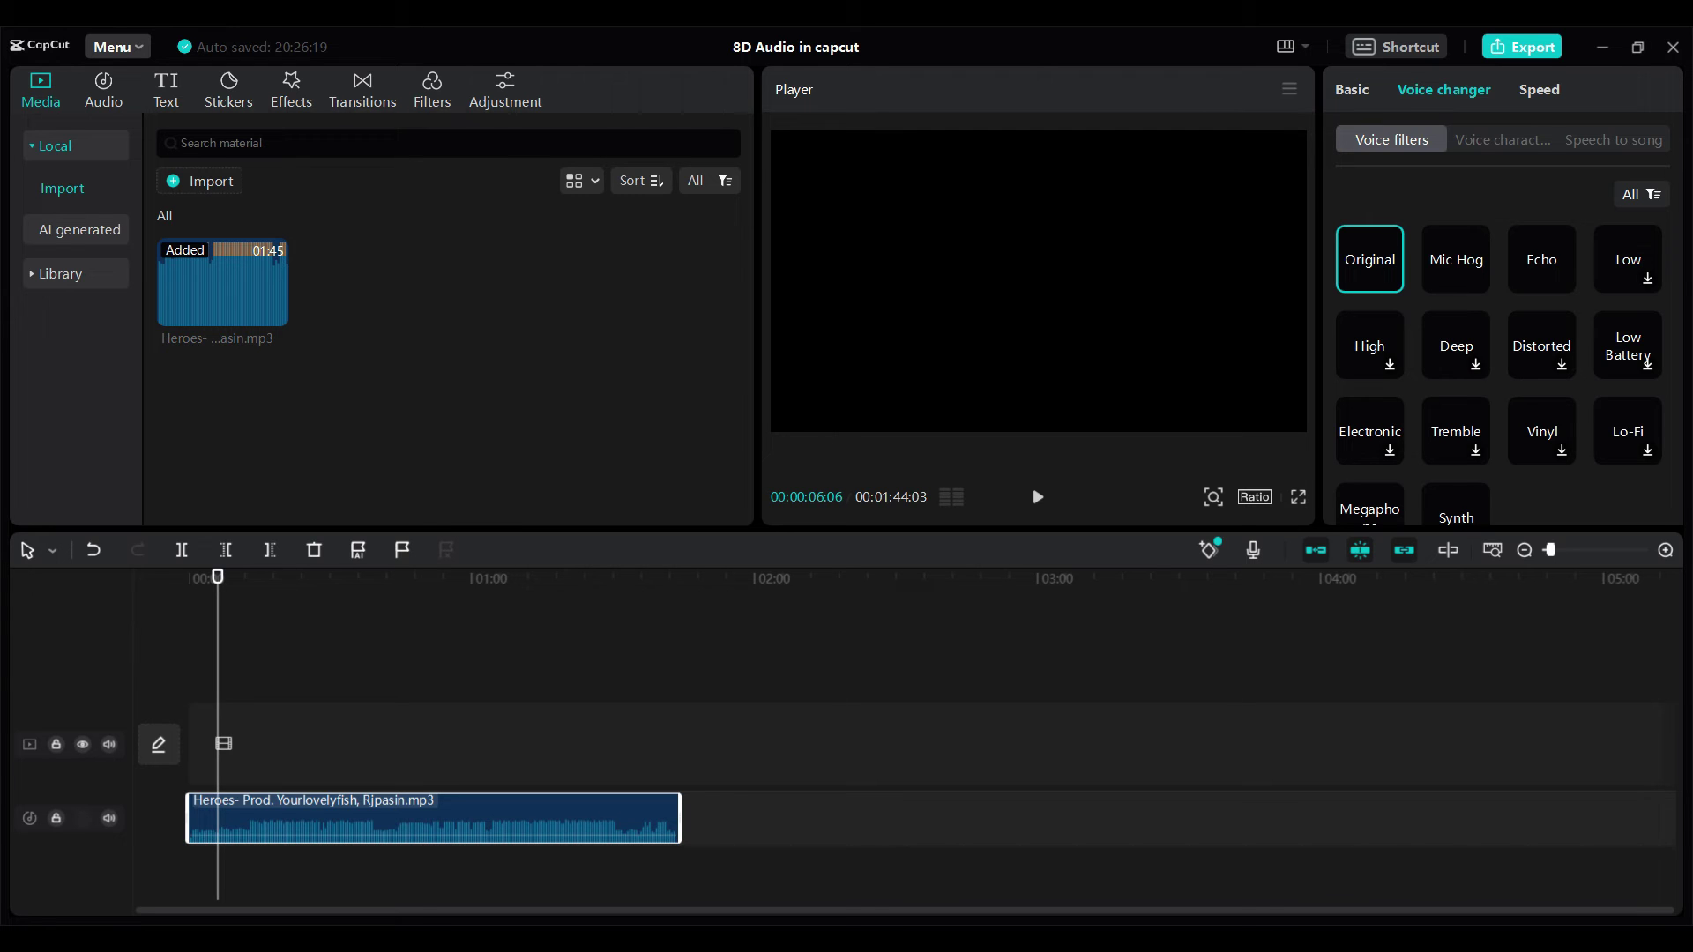
pyautogui.hotkey('ctrl', 'b')
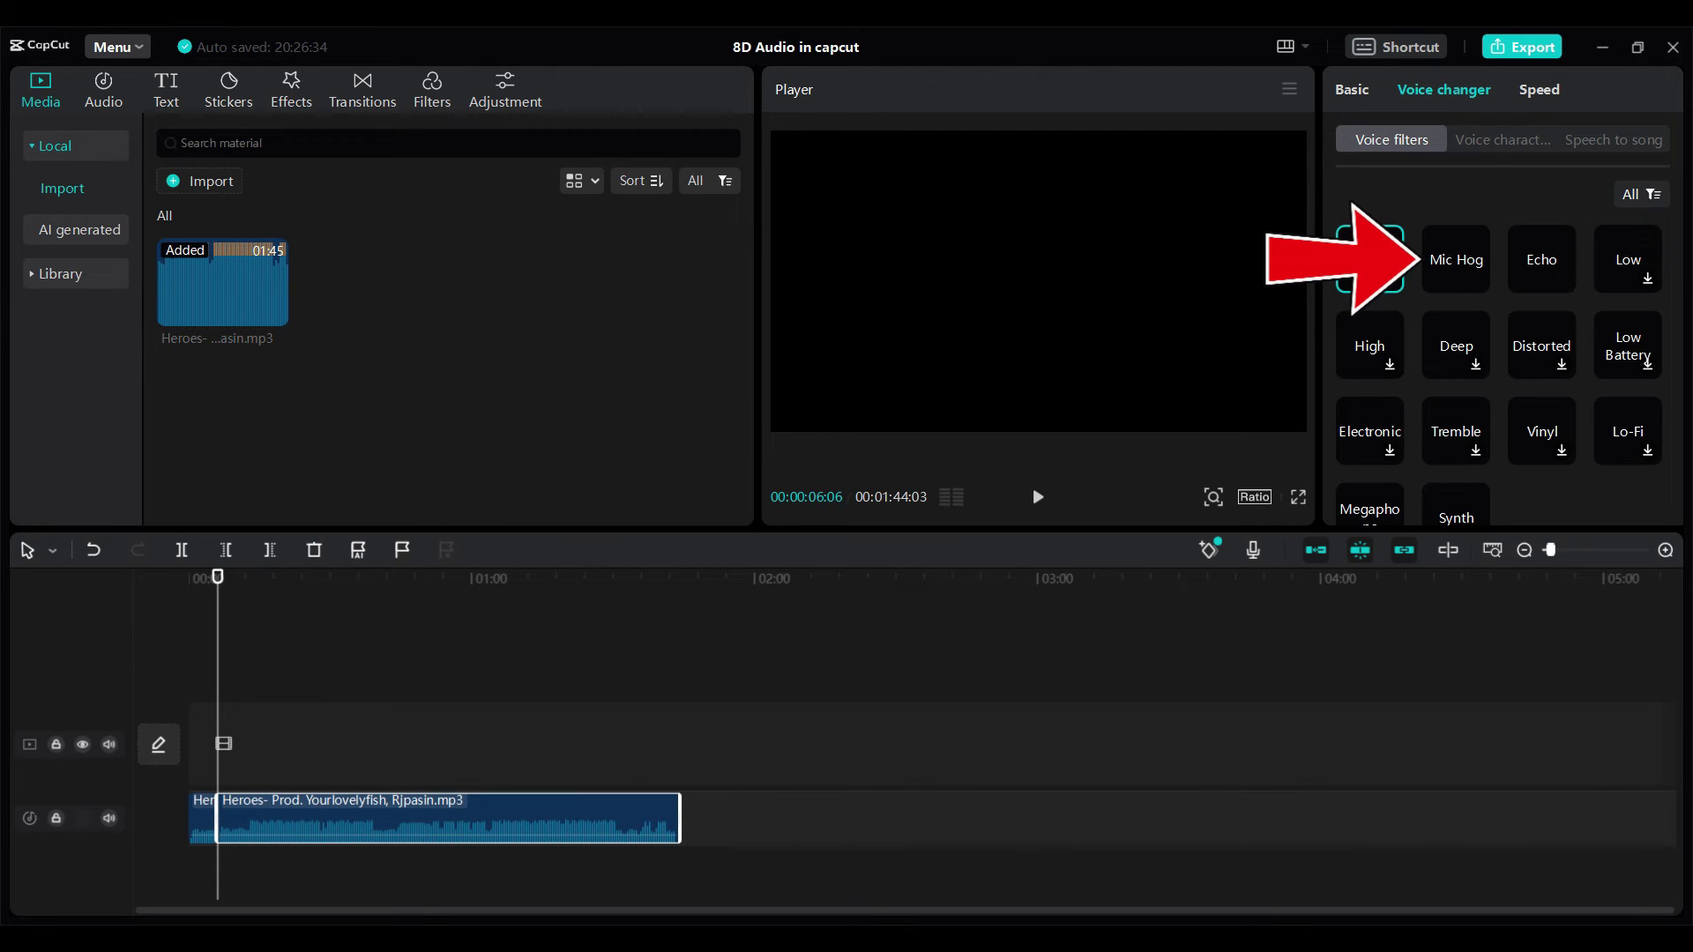
# Apply Mic Hog with room size 71 and strength 42, then play from the start.
pyautogui.click(1454, 260)
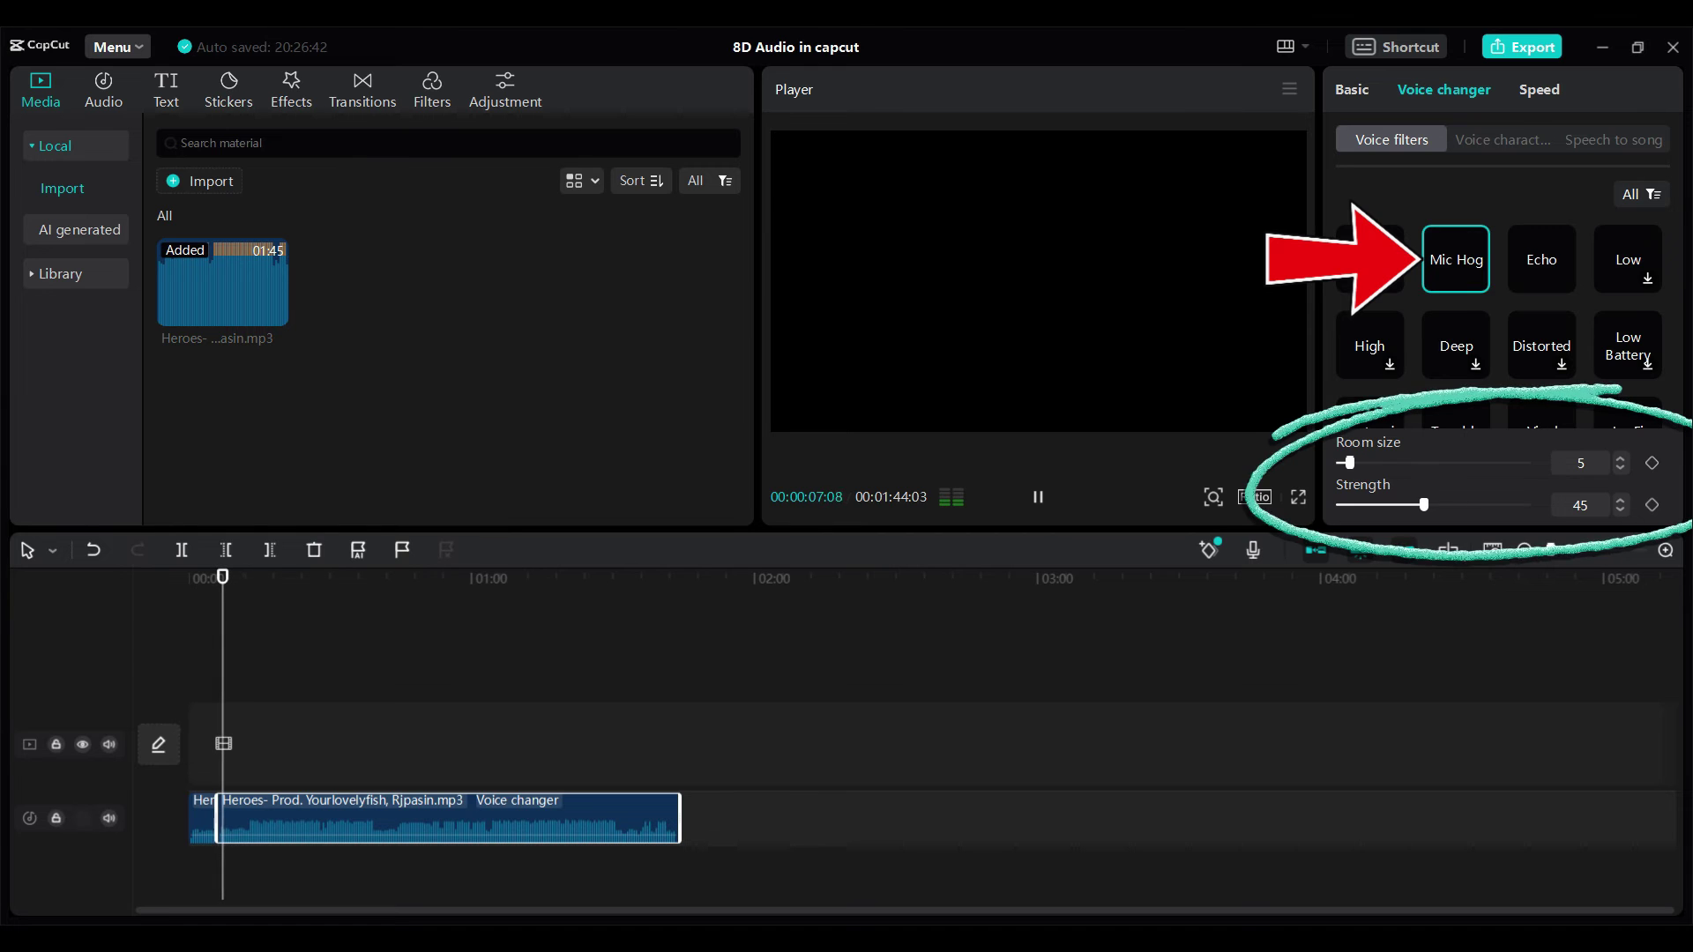
pyautogui.moveTo(1372, 463); pyautogui.dragTo(1472, 464)
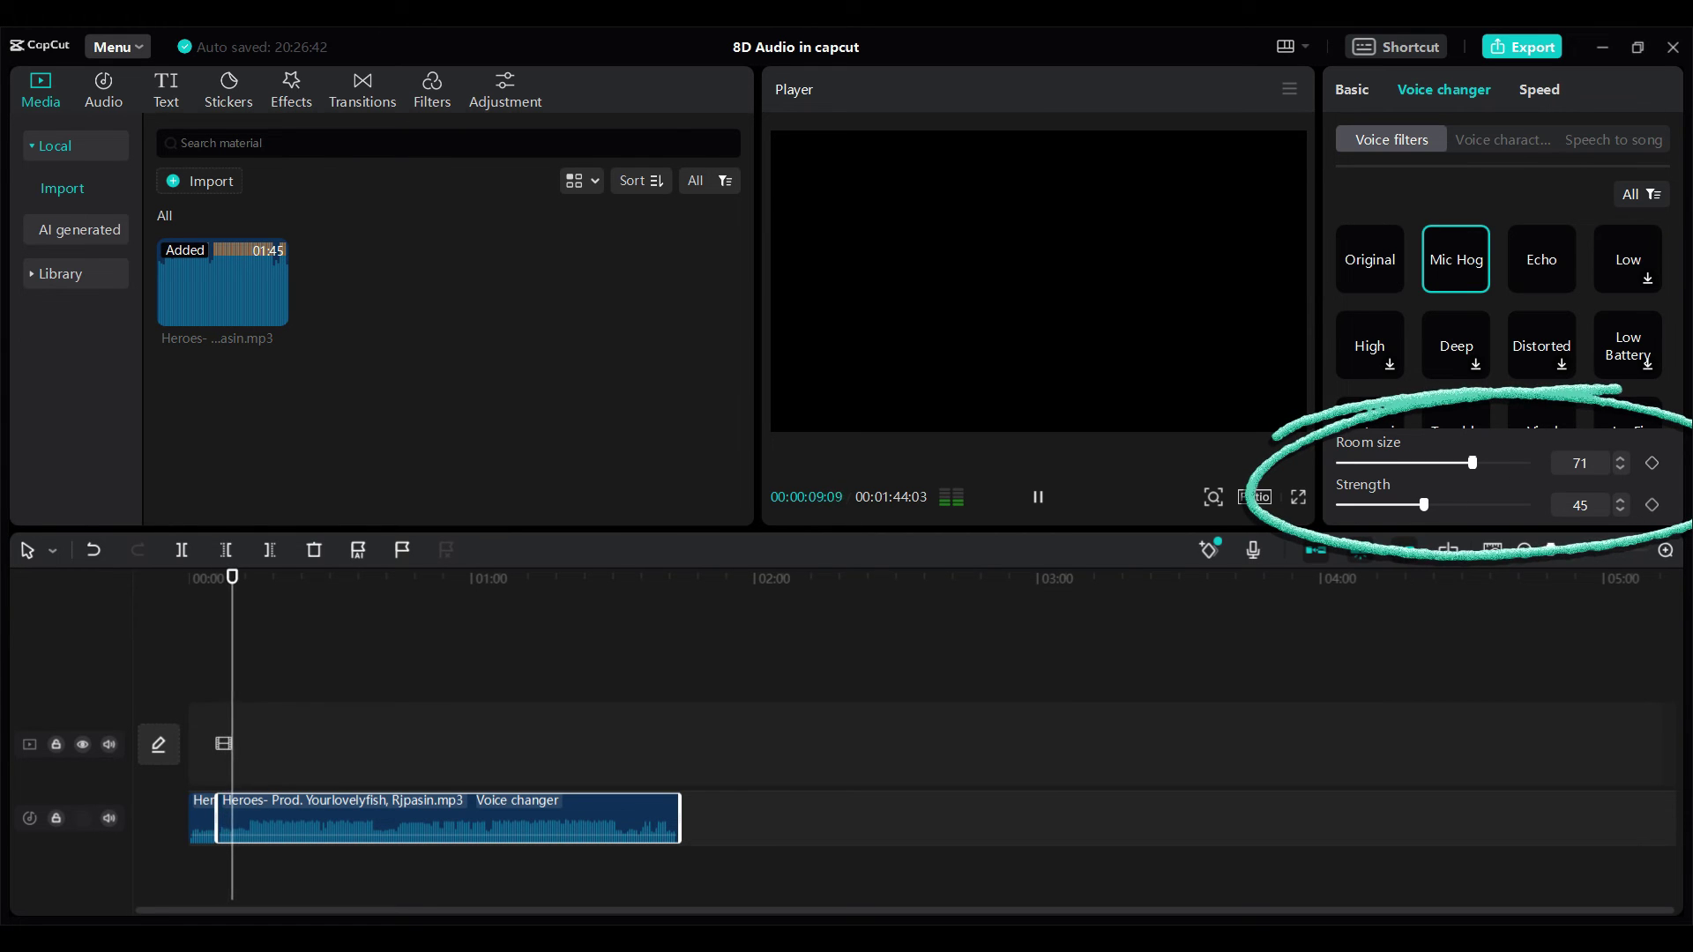
pyautogui.moveTo(1424, 504); pyautogui.dragTo(1419, 505)
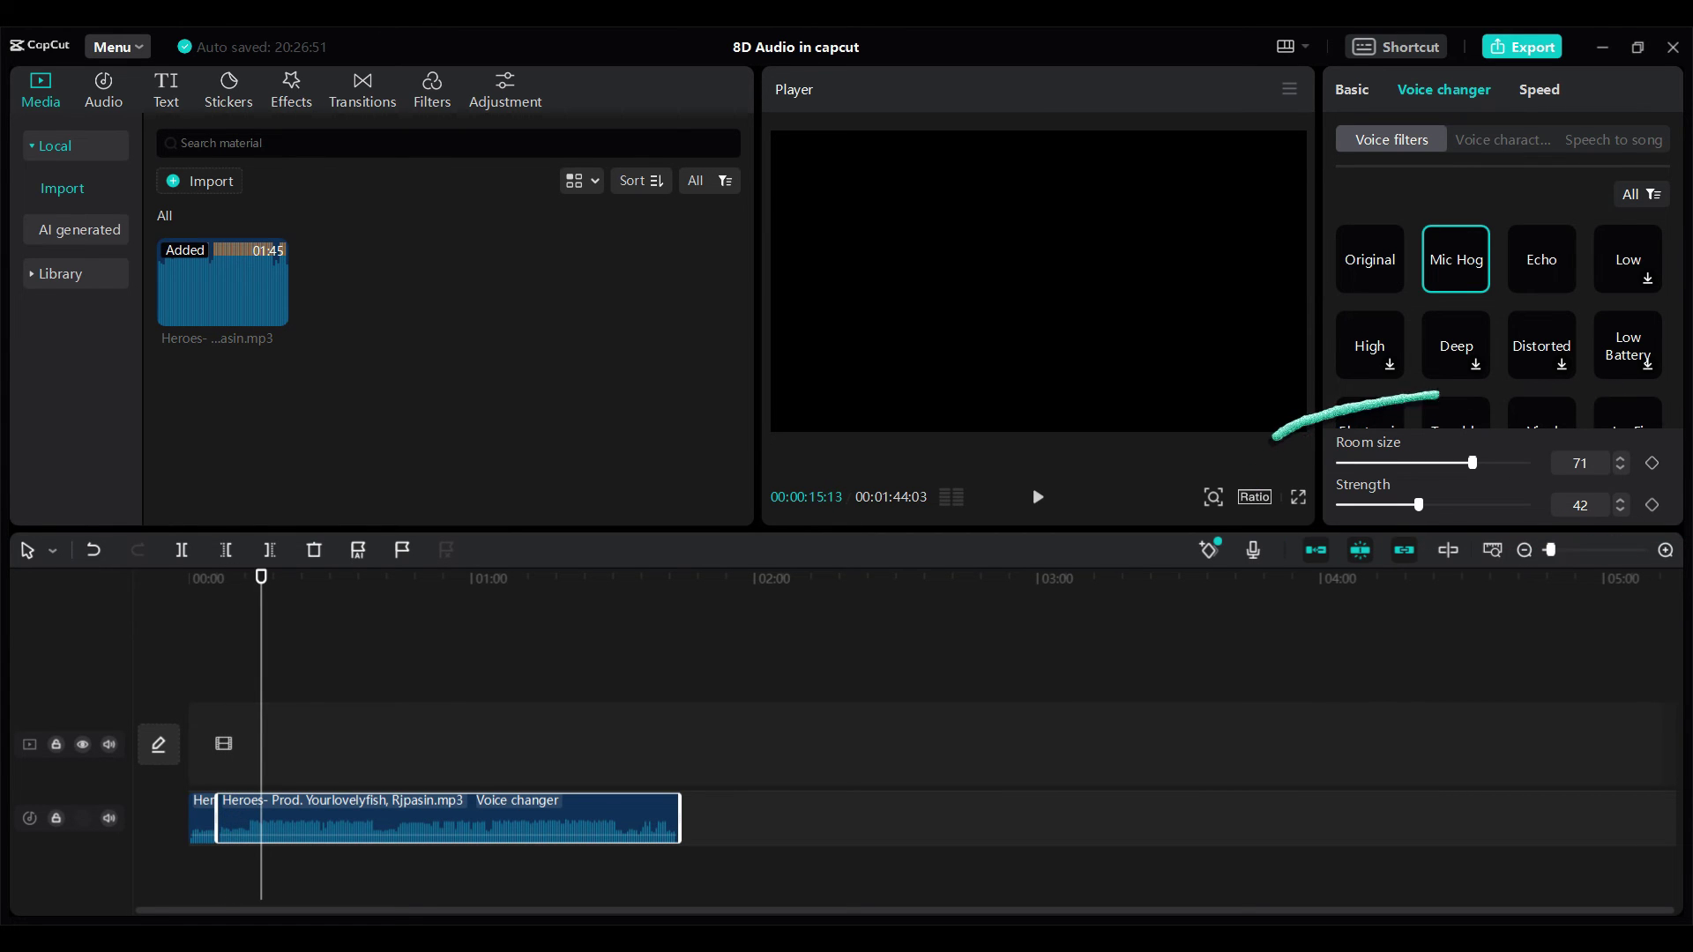
pyautogui.press('Home')
pyautogui.press('space')
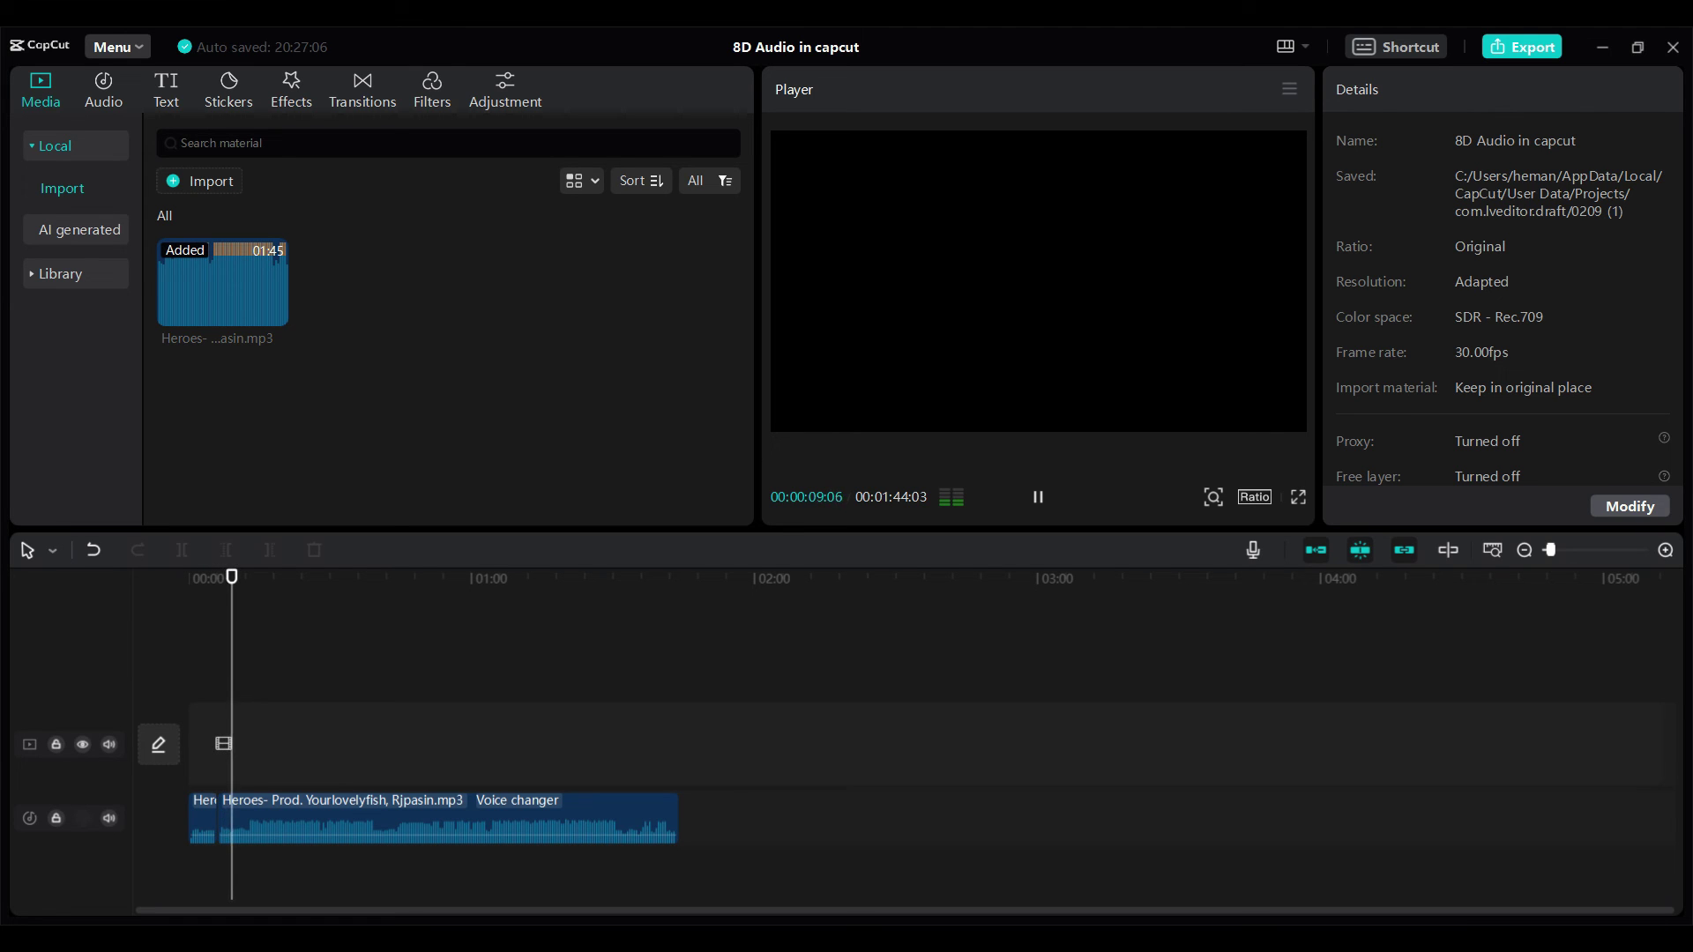
# Pause the Mic Hog preview about 14 seconds in.
pyautogui.press('space')
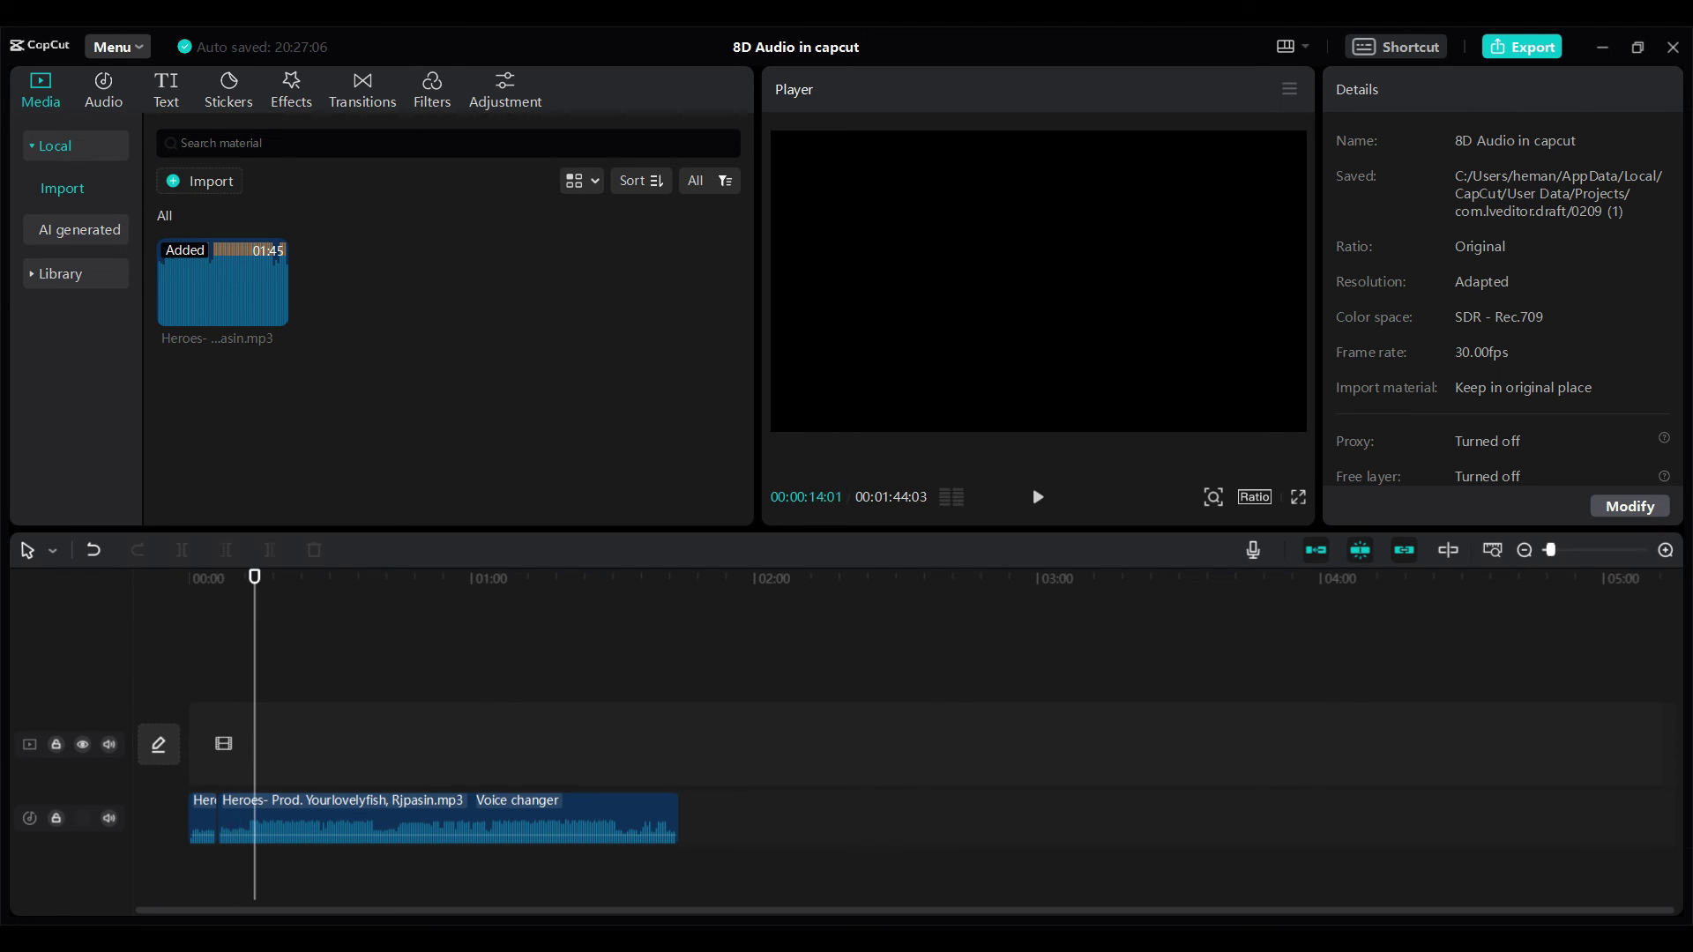